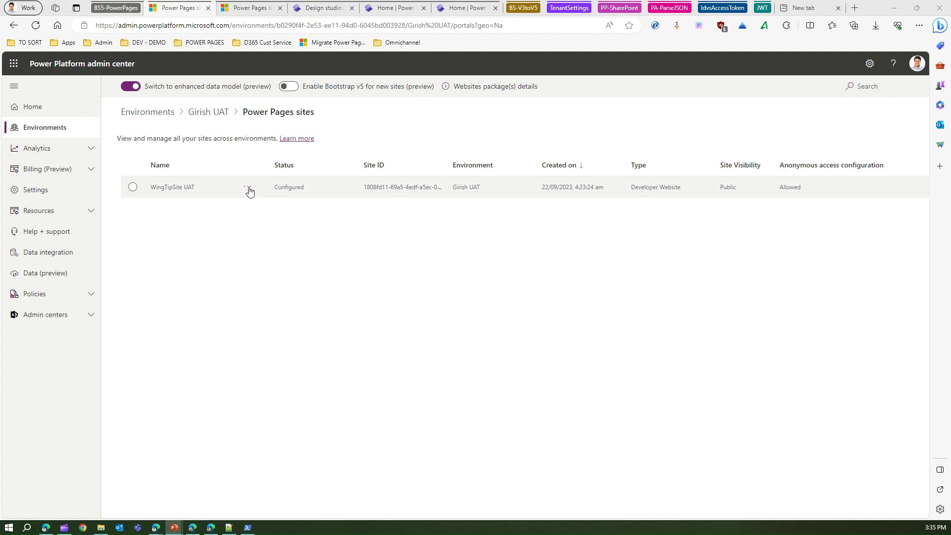
{"action": "left_click", "coordinate": [133, 188]}
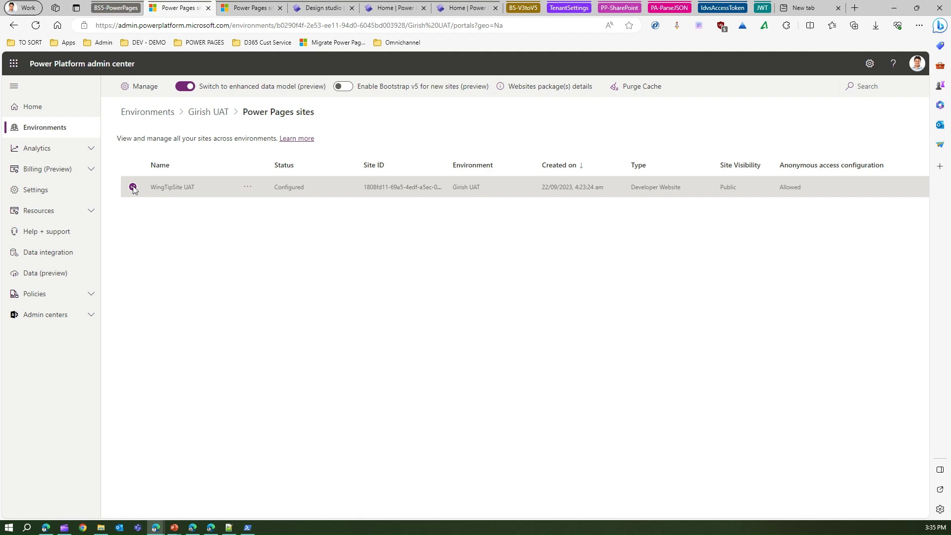
{"action": "left_click", "coordinate": [134, 189]}
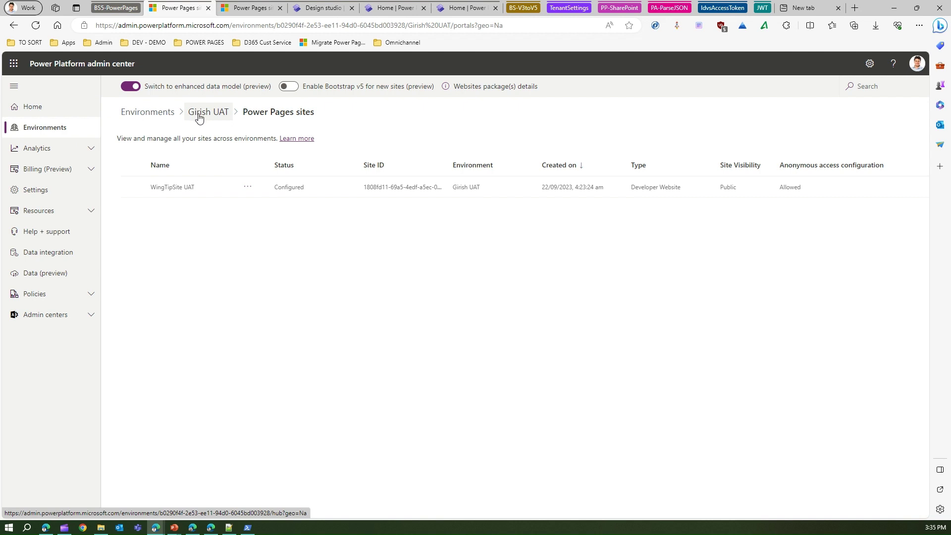
{"action": "left_click", "coordinate": [289, 86]}
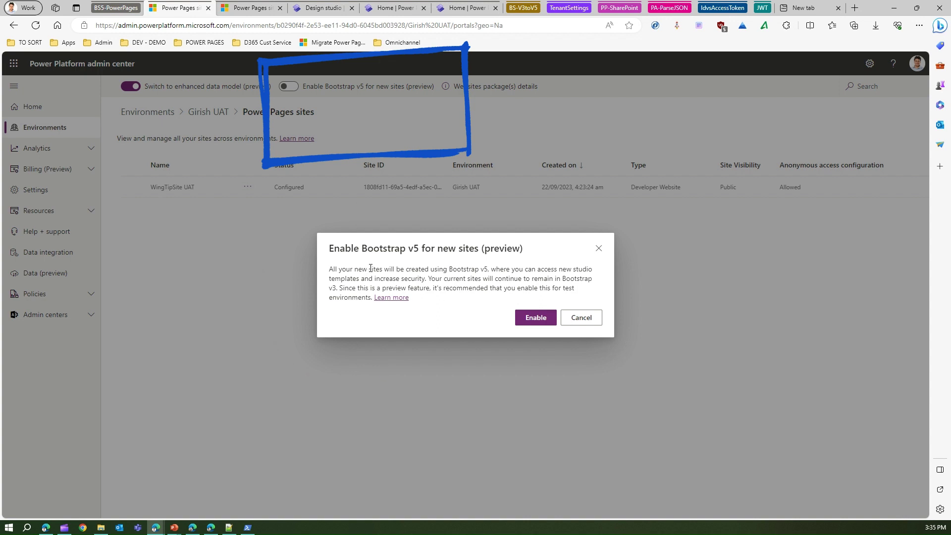
{"action": "left_click_drag", "start_coordinate": [371, 268], "coordinate": [490, 269]}
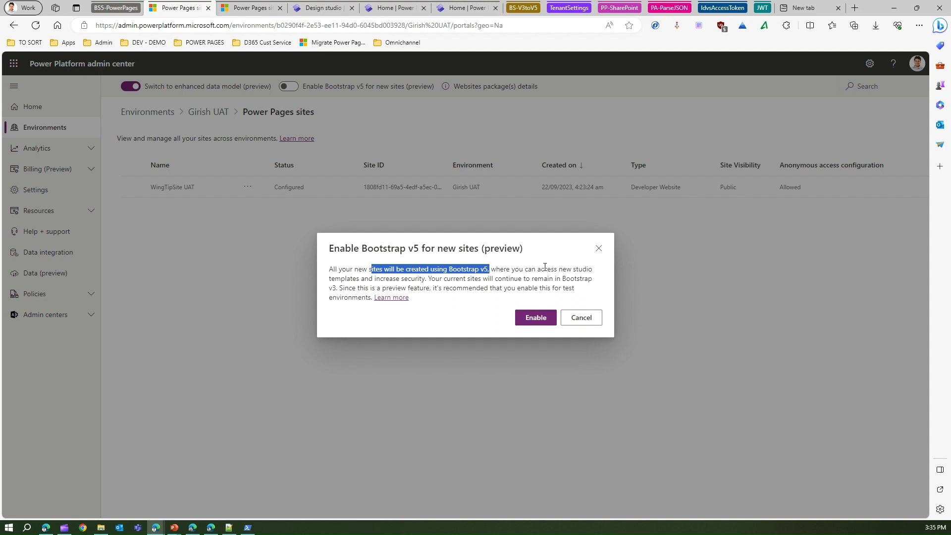
{"action": "left_click_drag", "start_coordinate": [558, 269], "coordinate": [397, 278]}
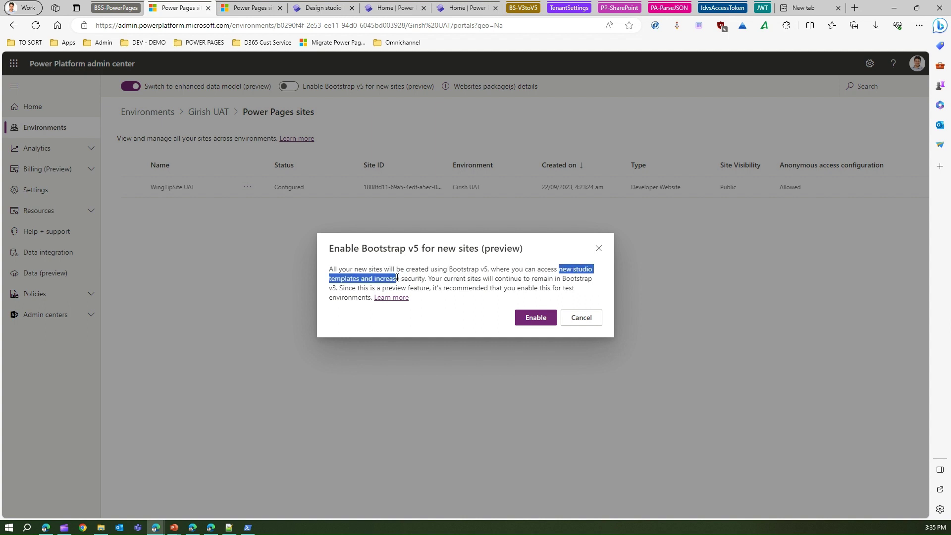
{"action": "left_click", "coordinate": [428, 282]}
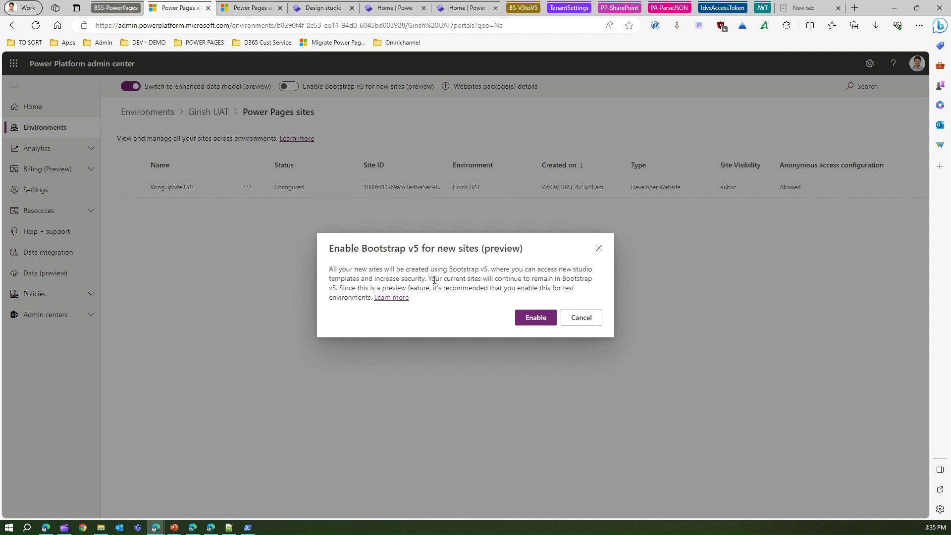
{"action": "left_click_drag", "start_coordinate": [446, 278], "coordinate": [338, 291]}
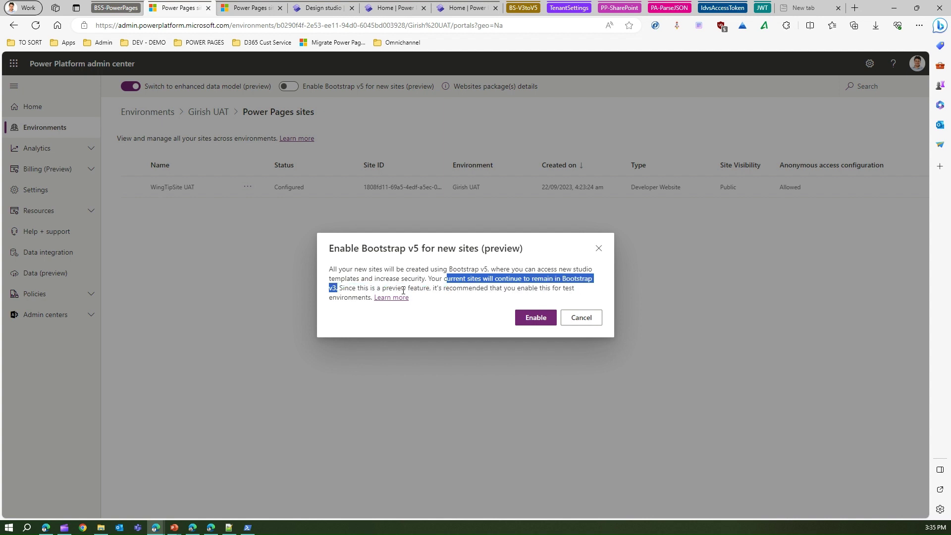
{"action": "left_click_drag", "start_coordinate": [403, 291], "coordinate": [530, 290]}
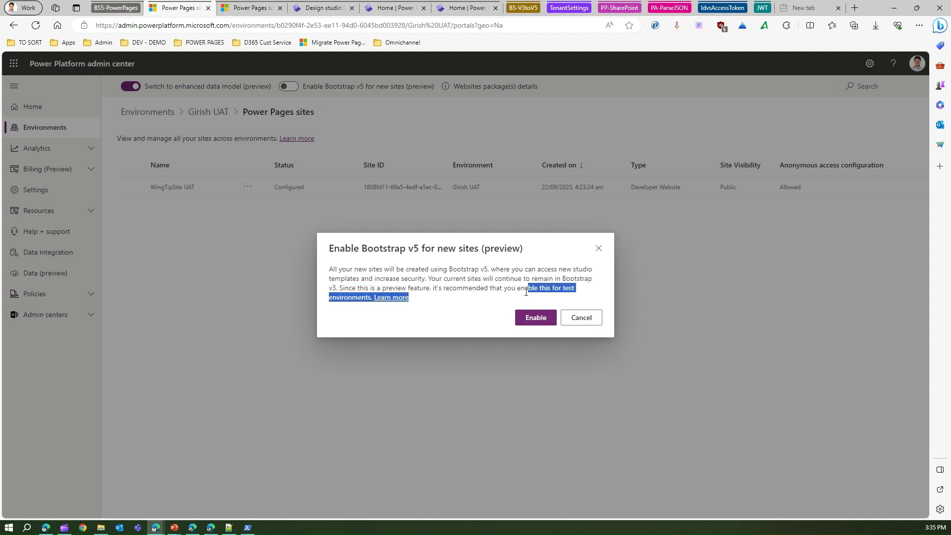
{"action": "left_click", "coordinate": [431, 326]}
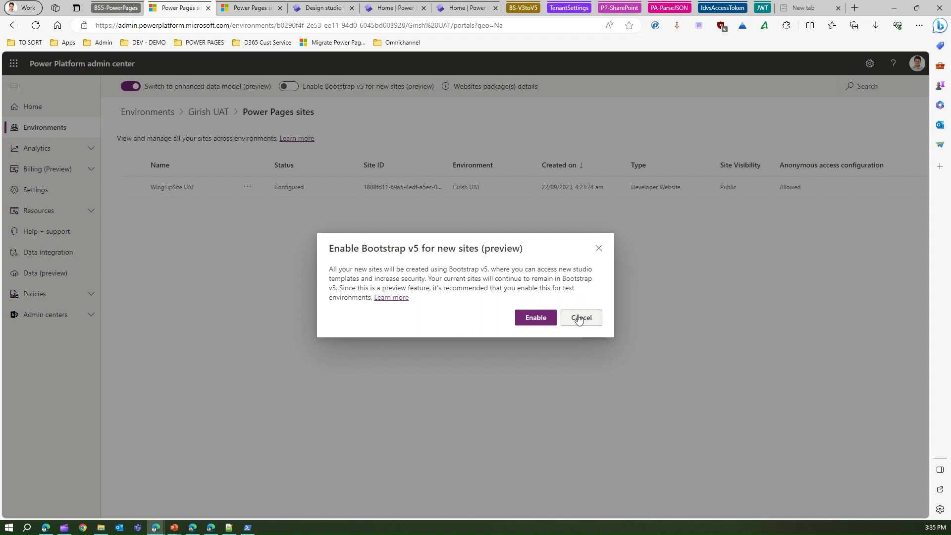
{"action": "left_click", "coordinate": [579, 319]}
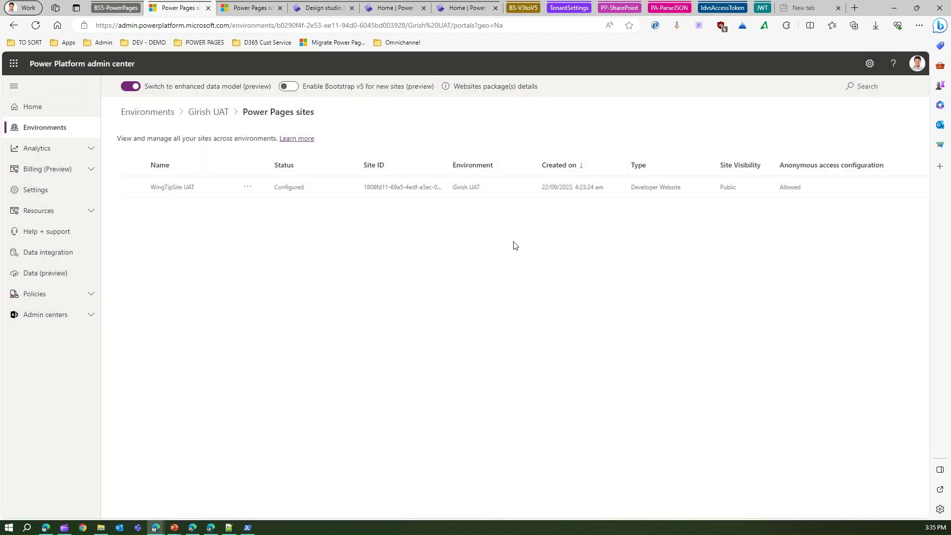
Select the BootStrap site in the Dev environment's Power Pages sites list, where Bootstrap v5 is on
{"action": "left_click", "coordinate": [248, 9]}
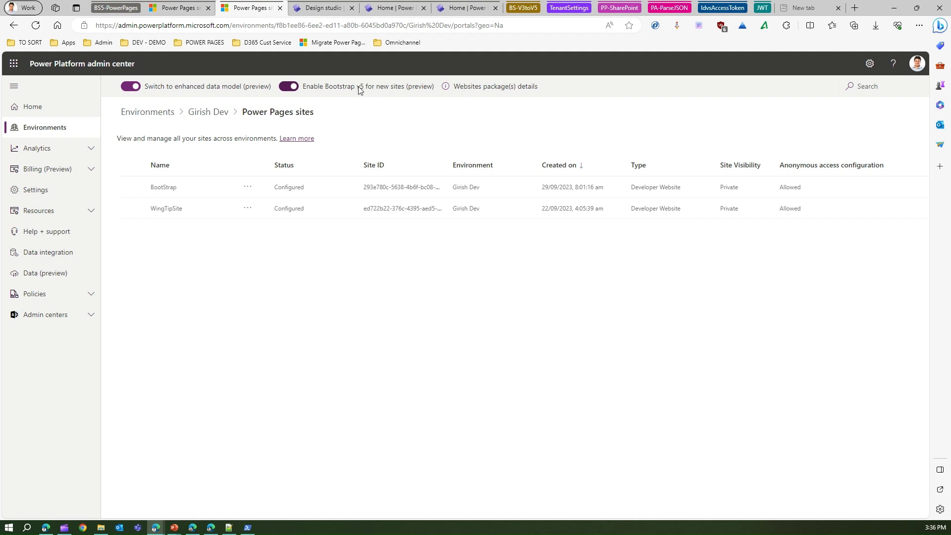
{"action": "left_click", "coordinate": [133, 187]}
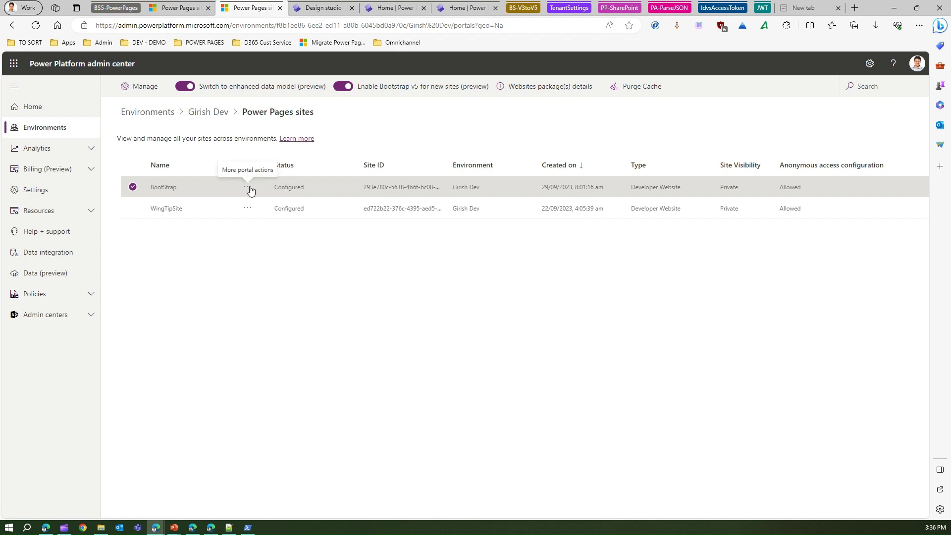
Preview the BootStrap site from its design studio at Desktop size
{"action": "left_click", "coordinate": [315, 8]}
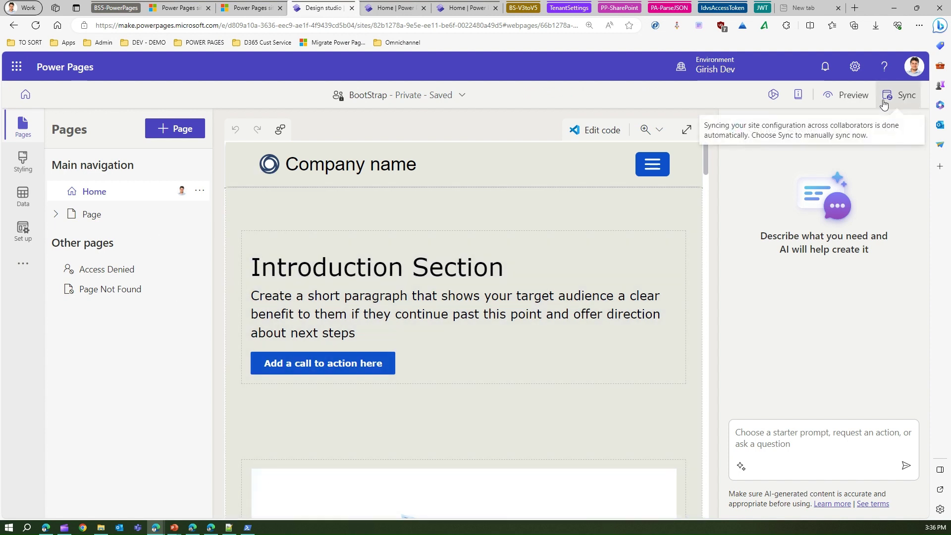
{"action": "left_click", "coordinate": [855, 97]}
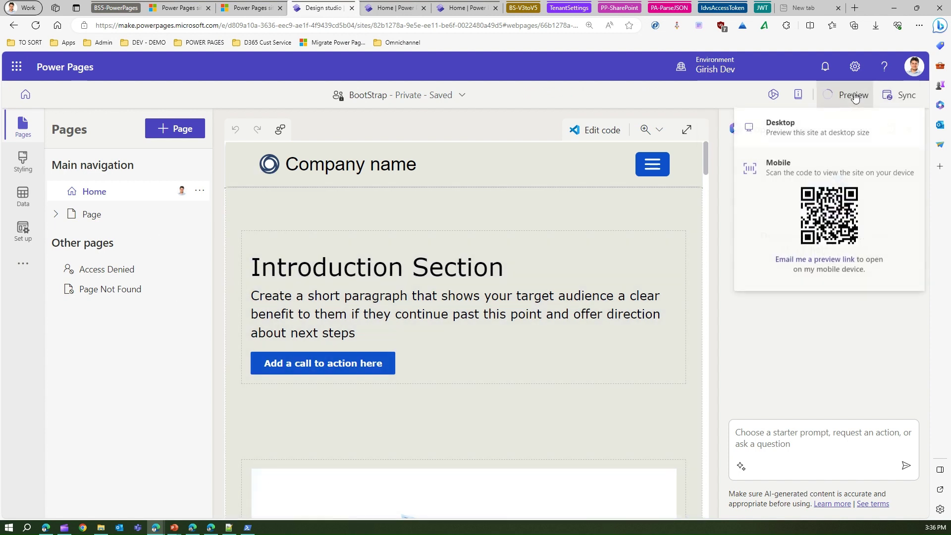
{"action": "left_click", "coordinate": [808, 123]}
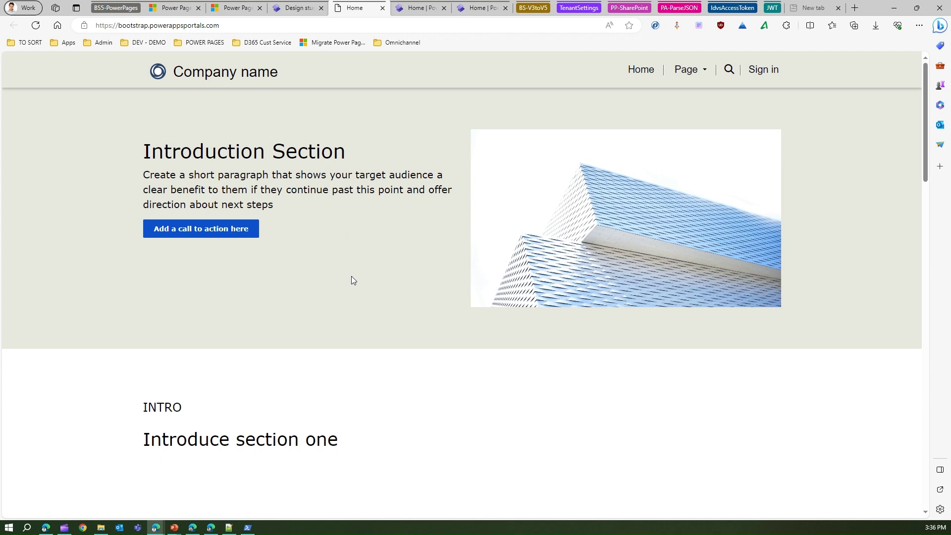
Open the live BootStrap site's page source and search it for 'boot'
{"action": "right_click", "coordinate": [352, 276]}
{"action": "left_click", "coordinate": [404, 496]}
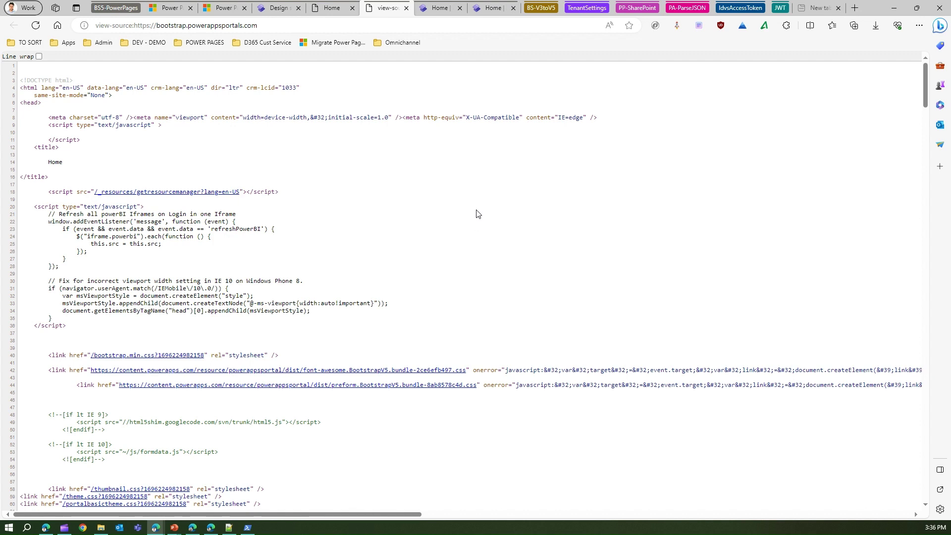
{"action": "key", "text": "ctrl+f"}
{"action": "type", "text": "boot"}
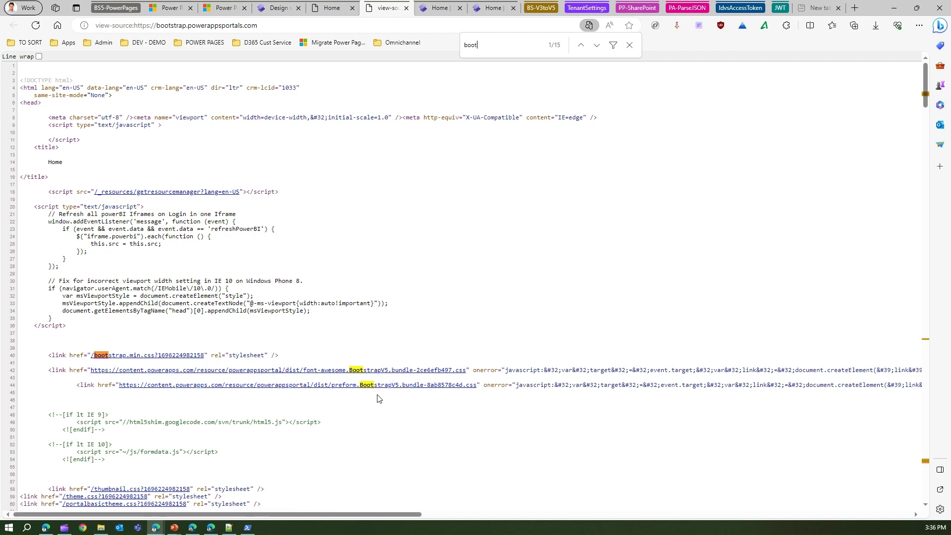
Step through the BootstrapV5 stylesheet matches, then go to the UAT environment's Power Pages home
{"action": "left_click", "coordinate": [596, 46]}
{"action": "left_click", "coordinate": [596, 46]}
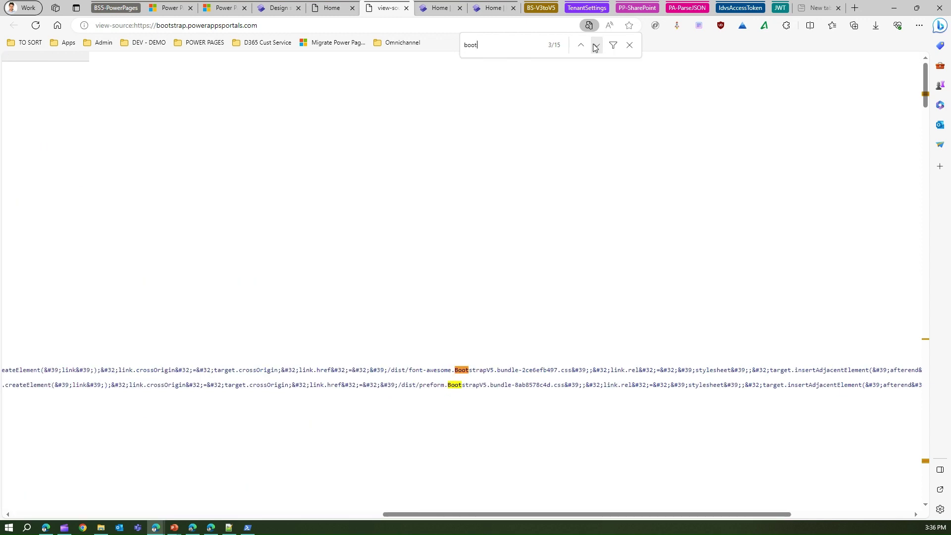
{"action": "left_click", "coordinate": [596, 46]}
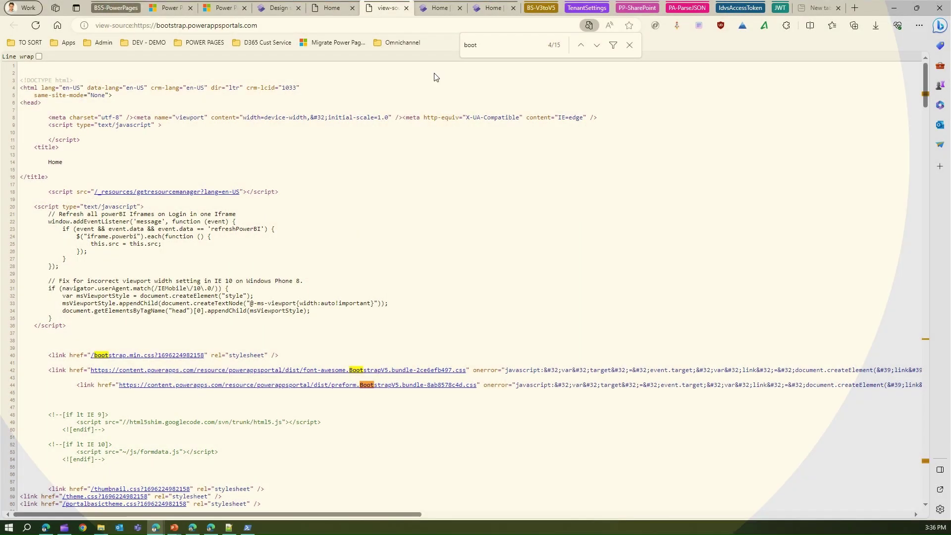
{"action": "left_click", "coordinate": [434, 8]}
{"action": "left_click", "coordinate": [490, 9]}
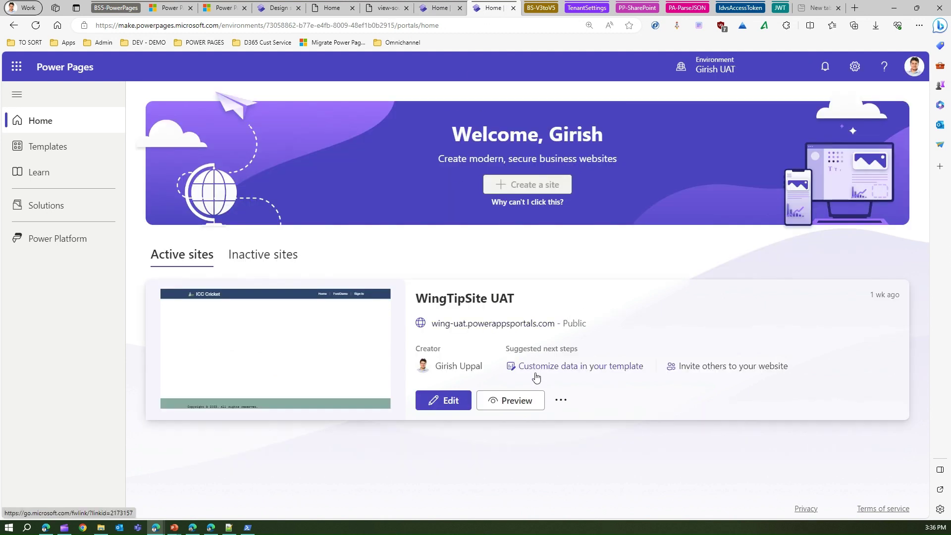
Preview WingTipSite UAT at Desktop size and view the live site's page source
{"action": "left_click", "coordinate": [522, 407]}
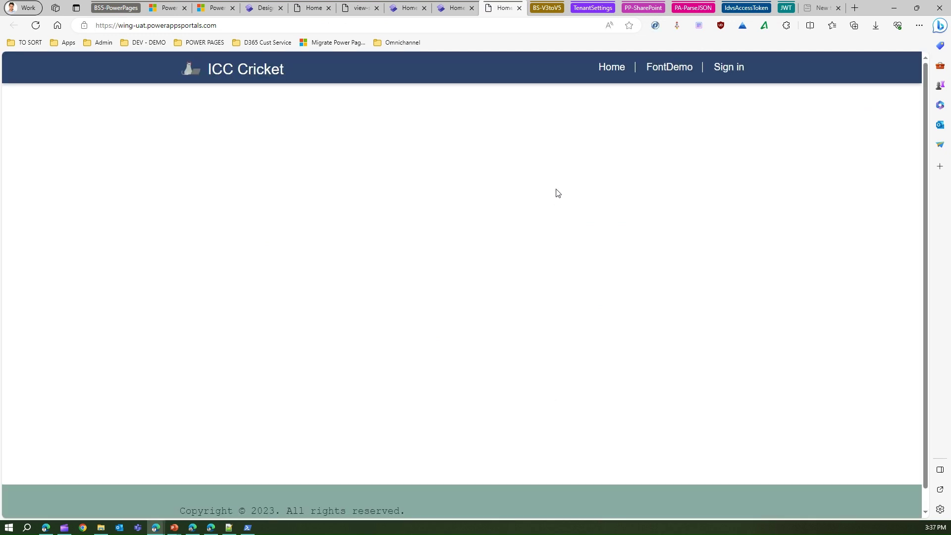
{"action": "right_click", "coordinate": [567, 130]}
{"action": "left_click", "coordinate": [659, 401]}
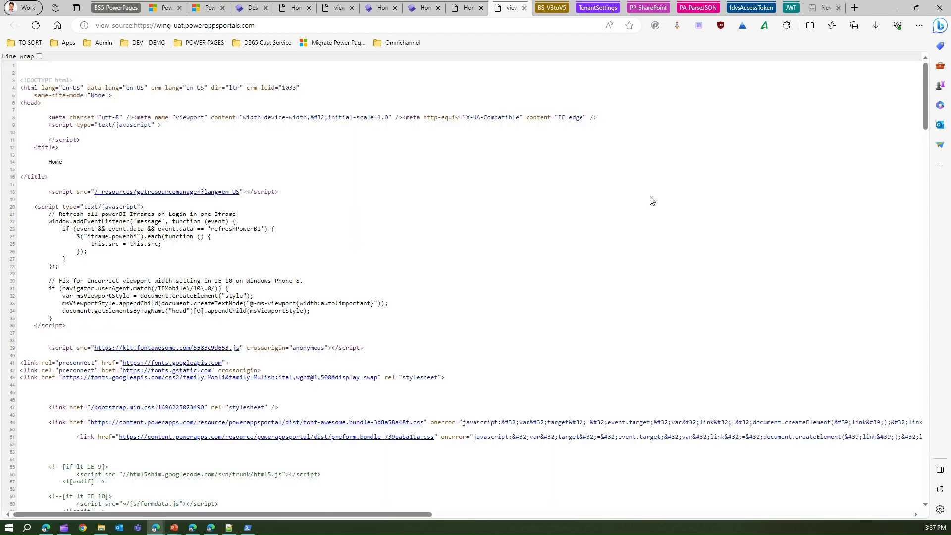
Search the WingTipSite UAT source for 'bootstrap', confirming it loads a plain bundle without V5 names
{"action": "key", "text": "ctrl+f"}
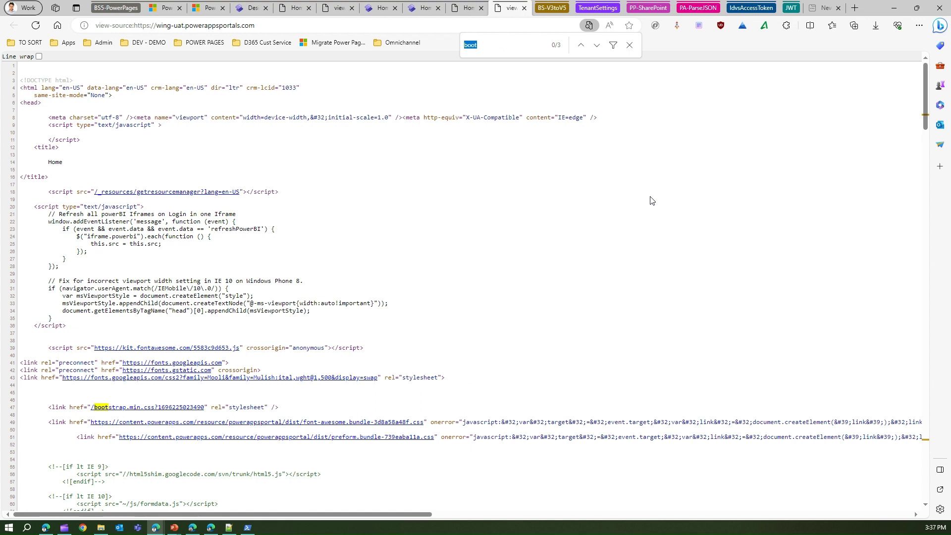
{"action": "key", "text": "End"}
{"action": "type", "text": "strap"}
{"action": "key", "text": "Return"}
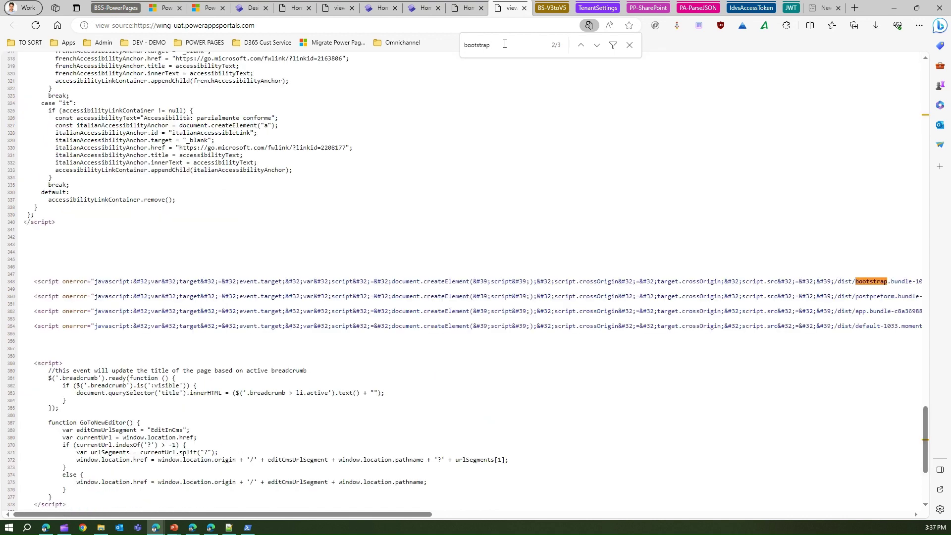
{"action": "key", "text": "Return"}
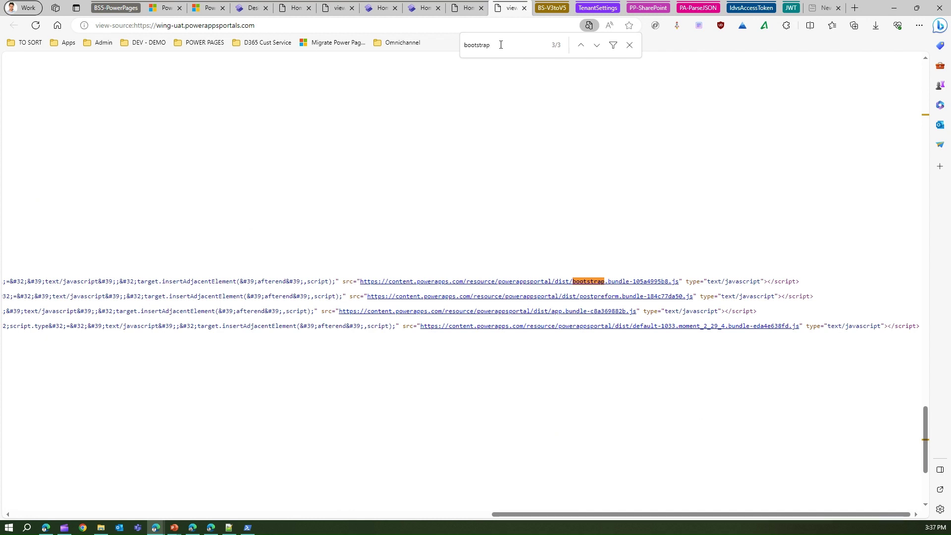
{"action": "left_click", "coordinate": [468, 10]}
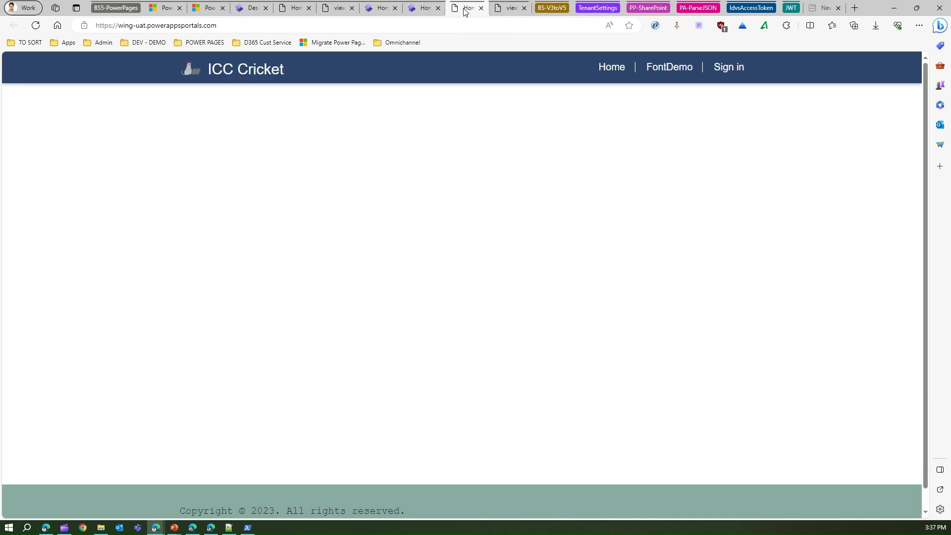
{"action": "left_click", "coordinate": [499, 10]}
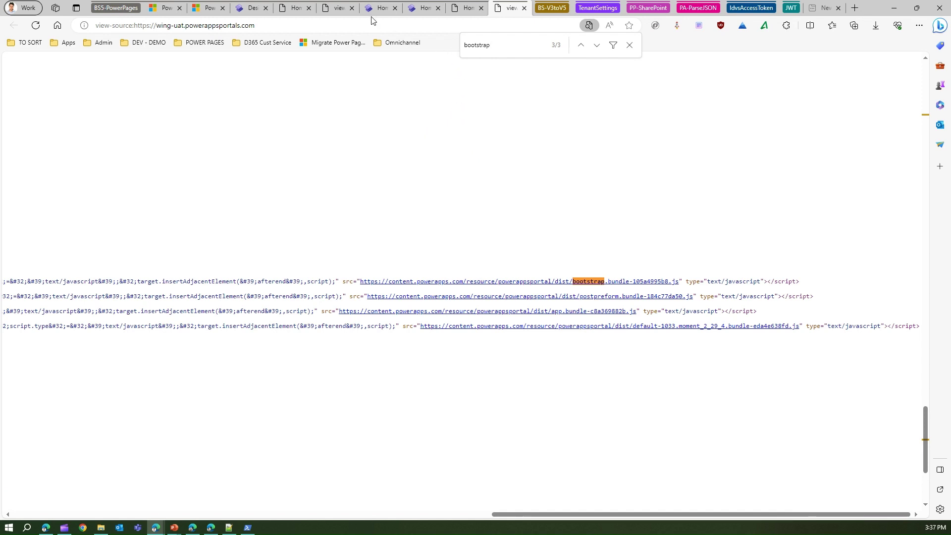
Return to the Dev environment's sites list in admin center, showing BootStrap, WingTipSite and Bootstrap v5 on
{"action": "left_click", "coordinate": [467, 10]}
{"action": "left_click", "coordinate": [340, 10]}
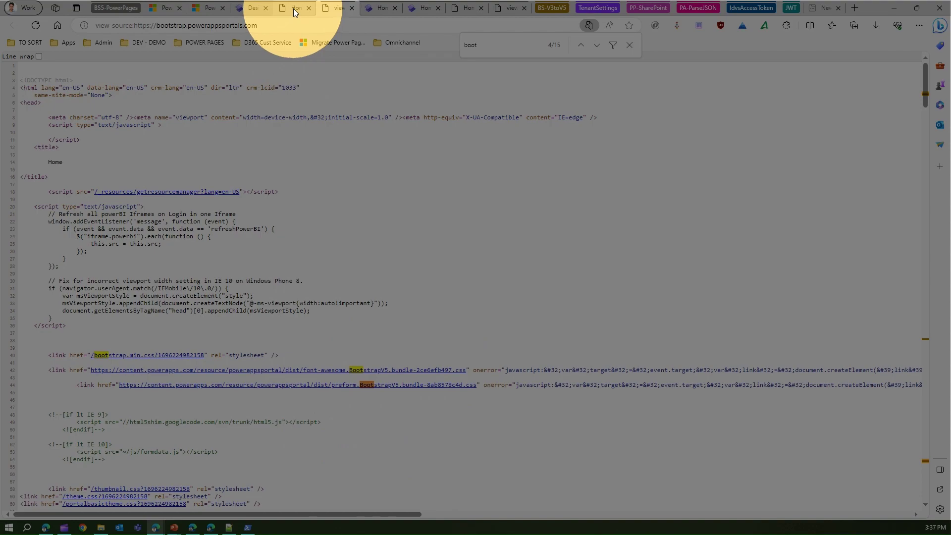
{"action": "left_click", "coordinate": [207, 8]}
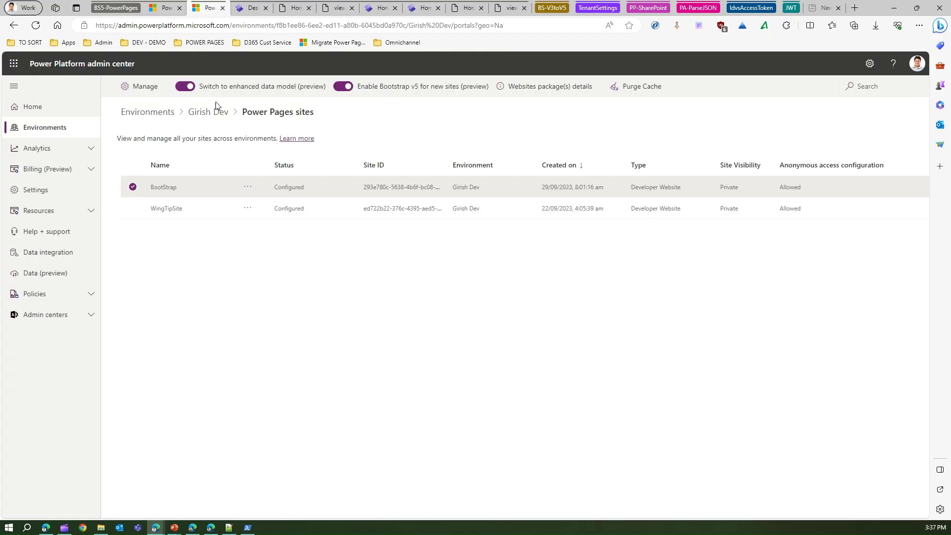